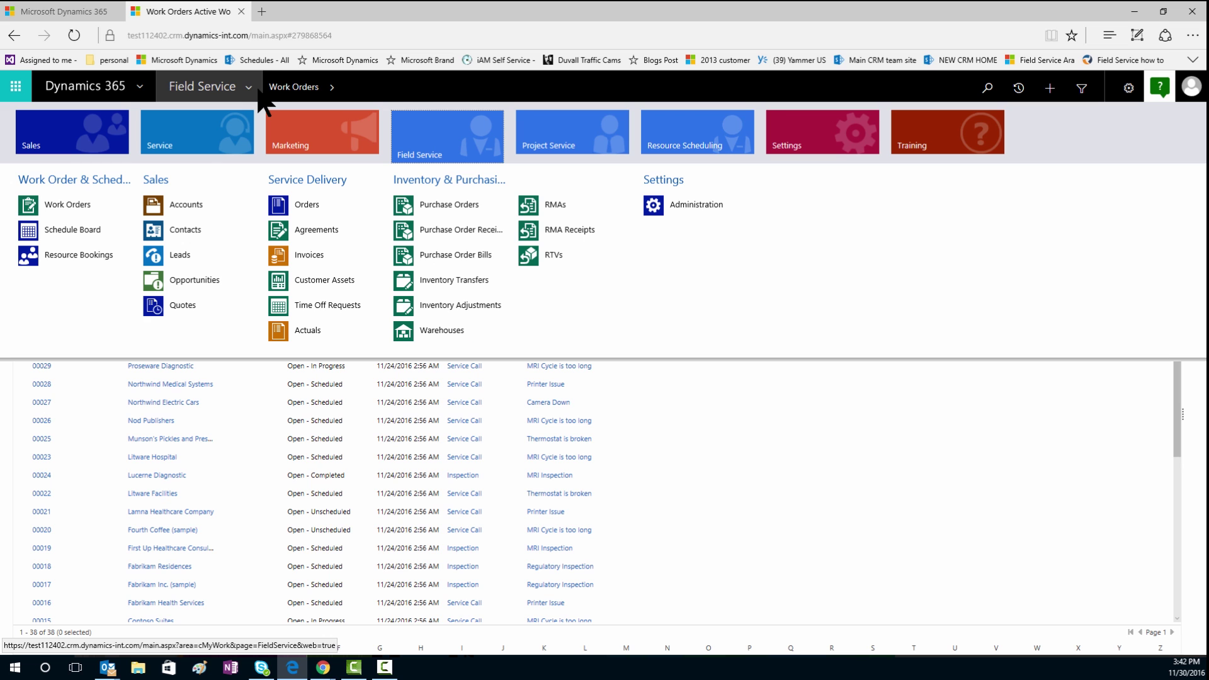
Step: Open the Schedule Board from the Field Service menu
click(99, 229)
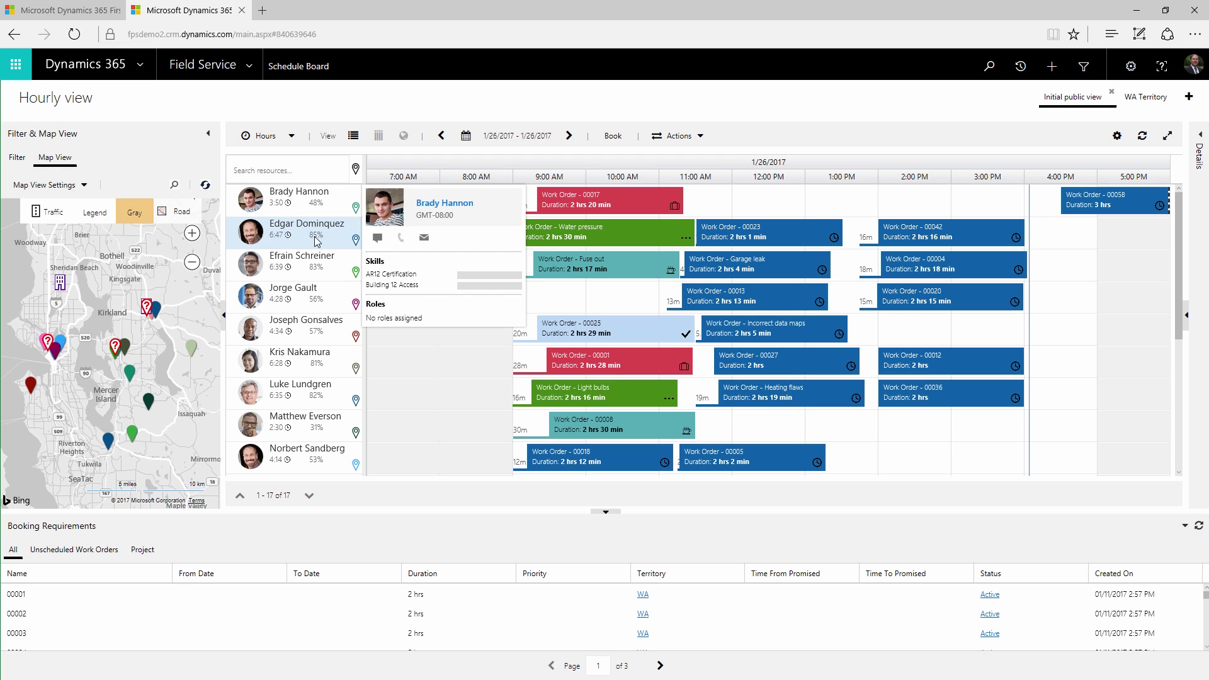
Step: Identify resources at two map pins, keep the board in hourly view, and select booking 00042
click(193, 353)
click(155, 310)
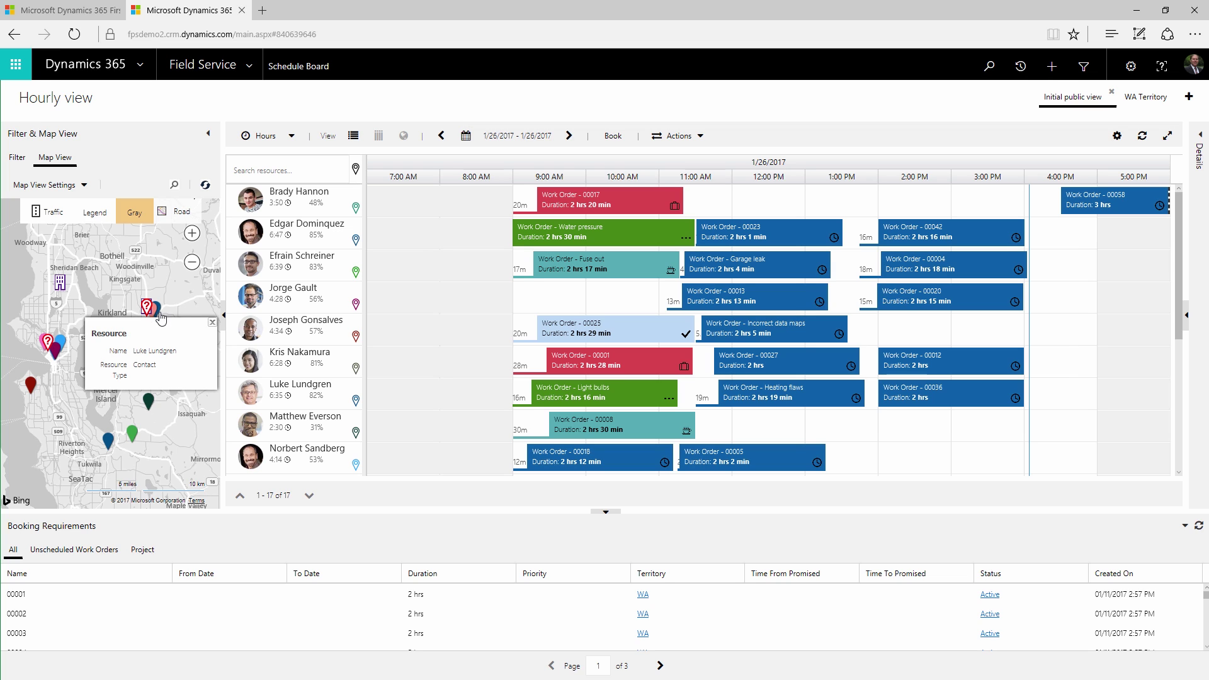
click(291, 136)
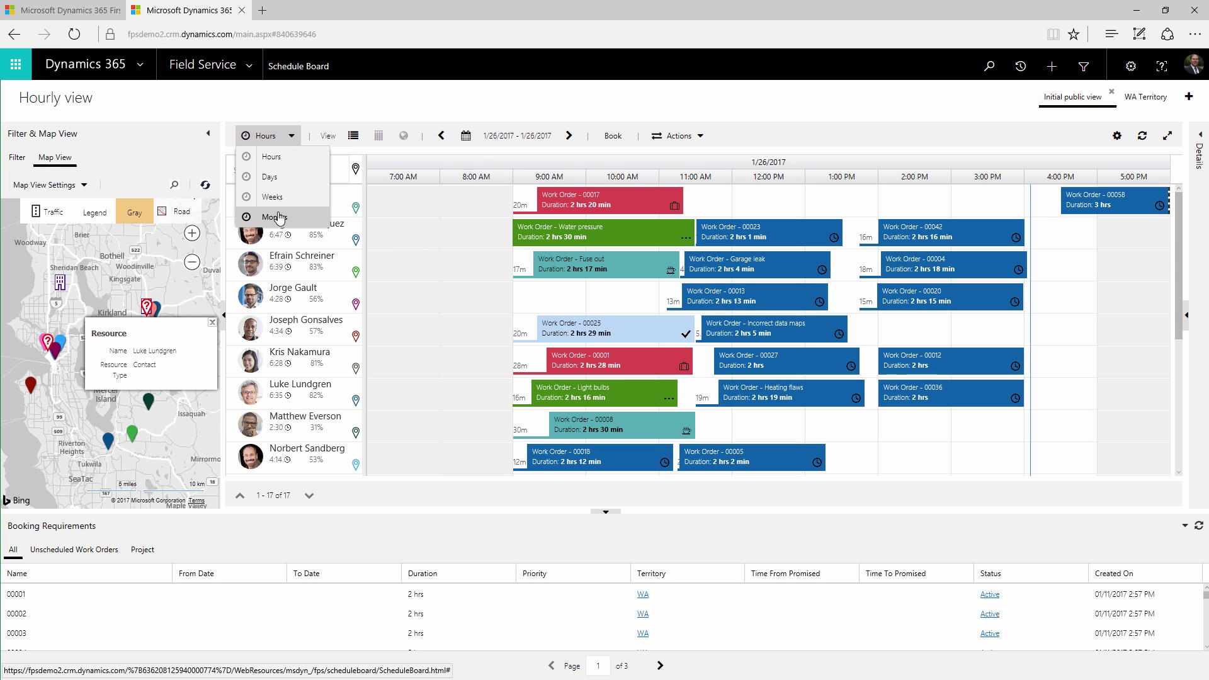
click(259, 99)
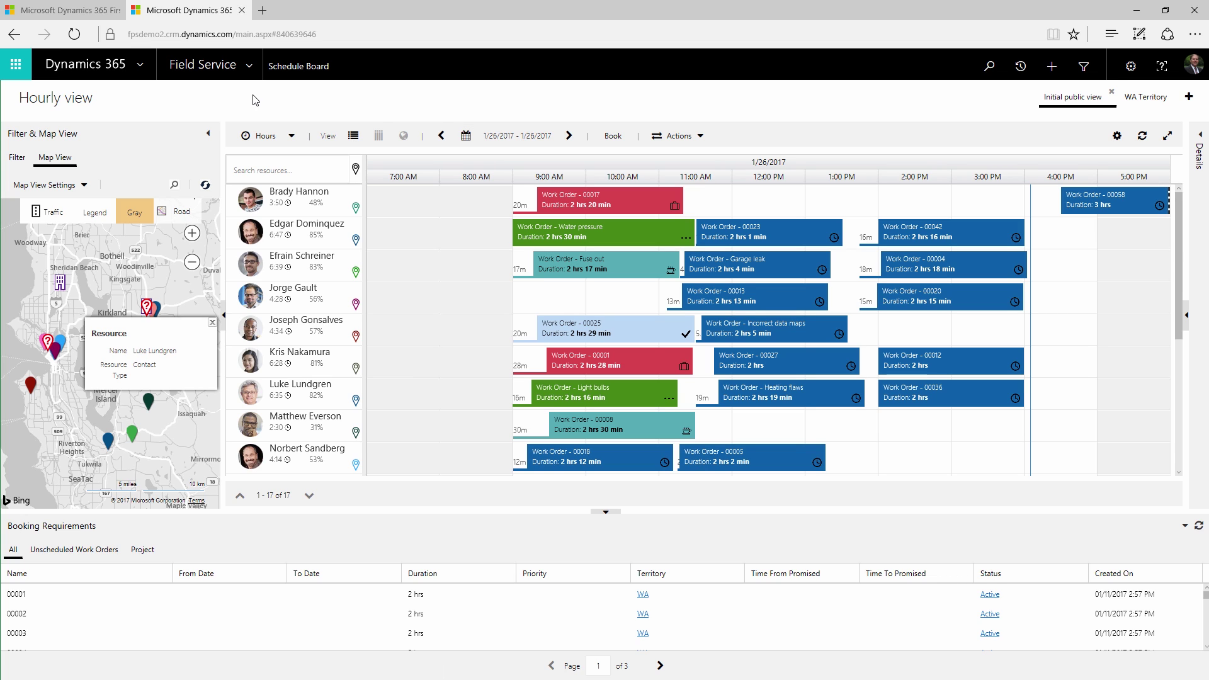
click(894, 233)
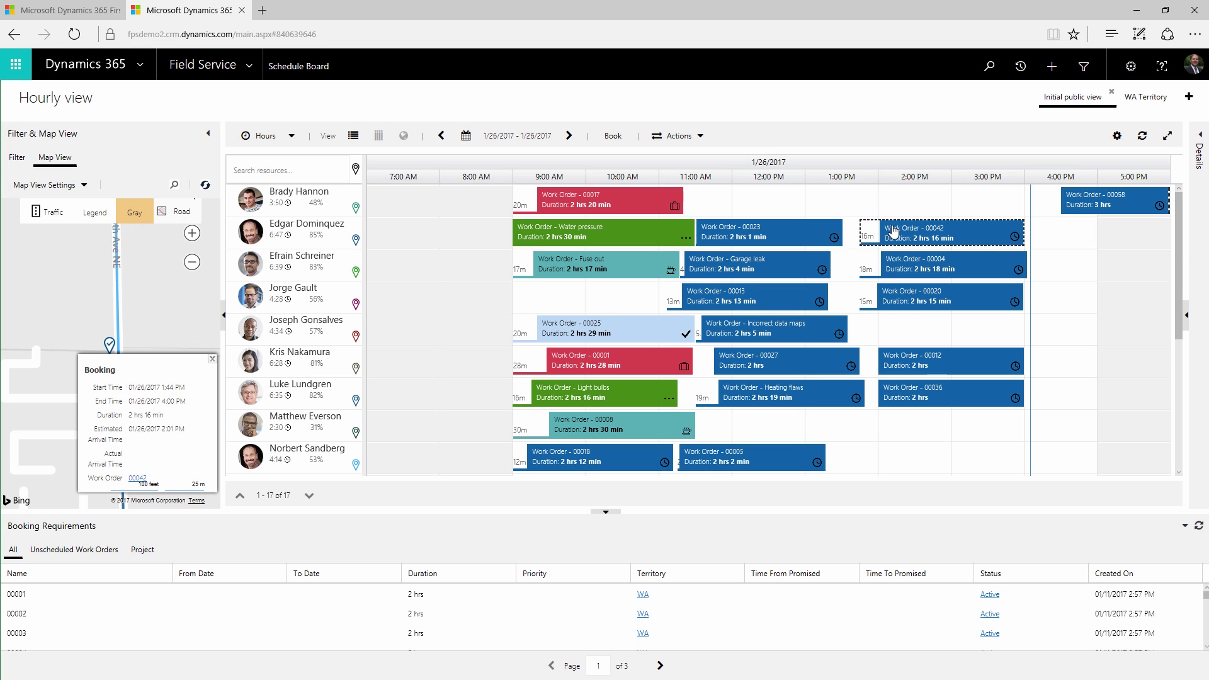
Step: Cancel booking 00042 and schedule the red-pin work order into the 2–4 PM slot
right_click(895, 233)
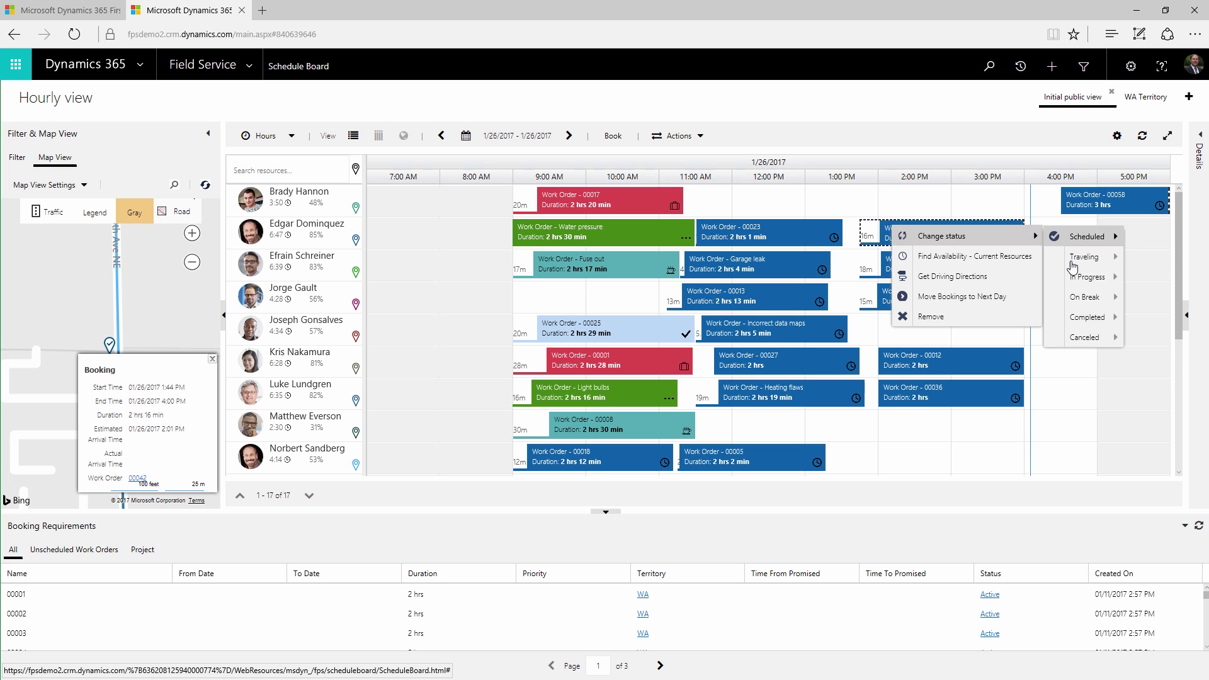
mouse_move(1084, 338)
click(1146, 339)
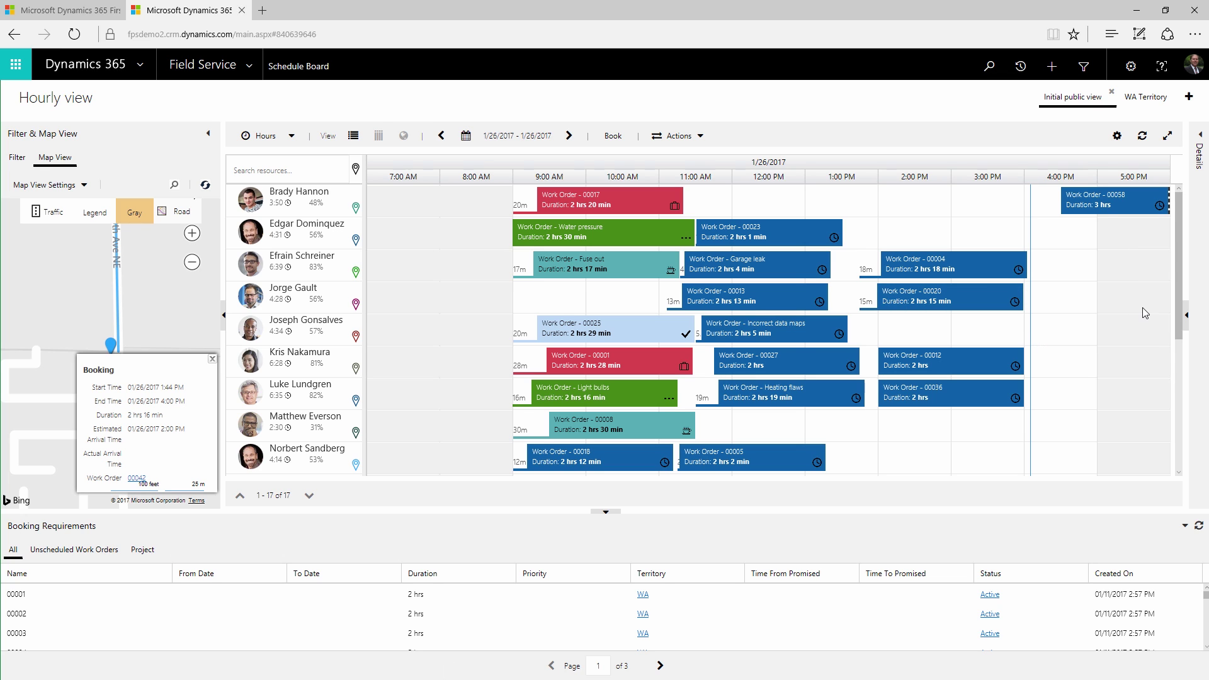
click(212, 359)
click(192, 261)
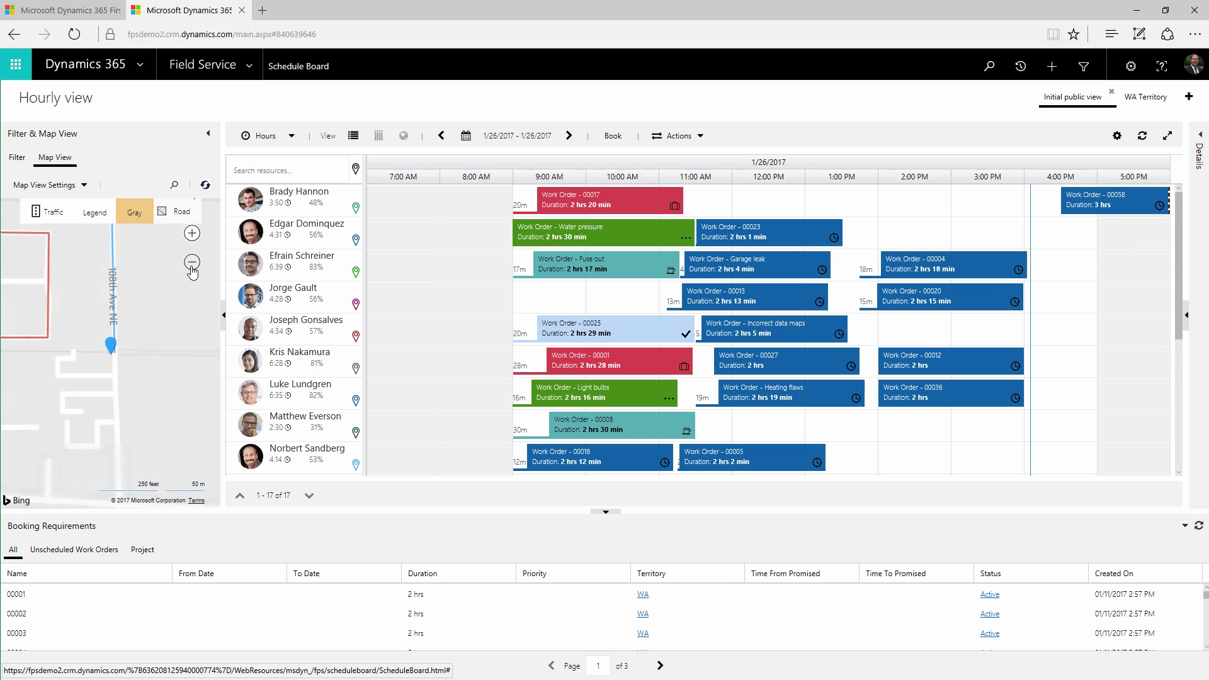
drag(74, 341, 894, 230)
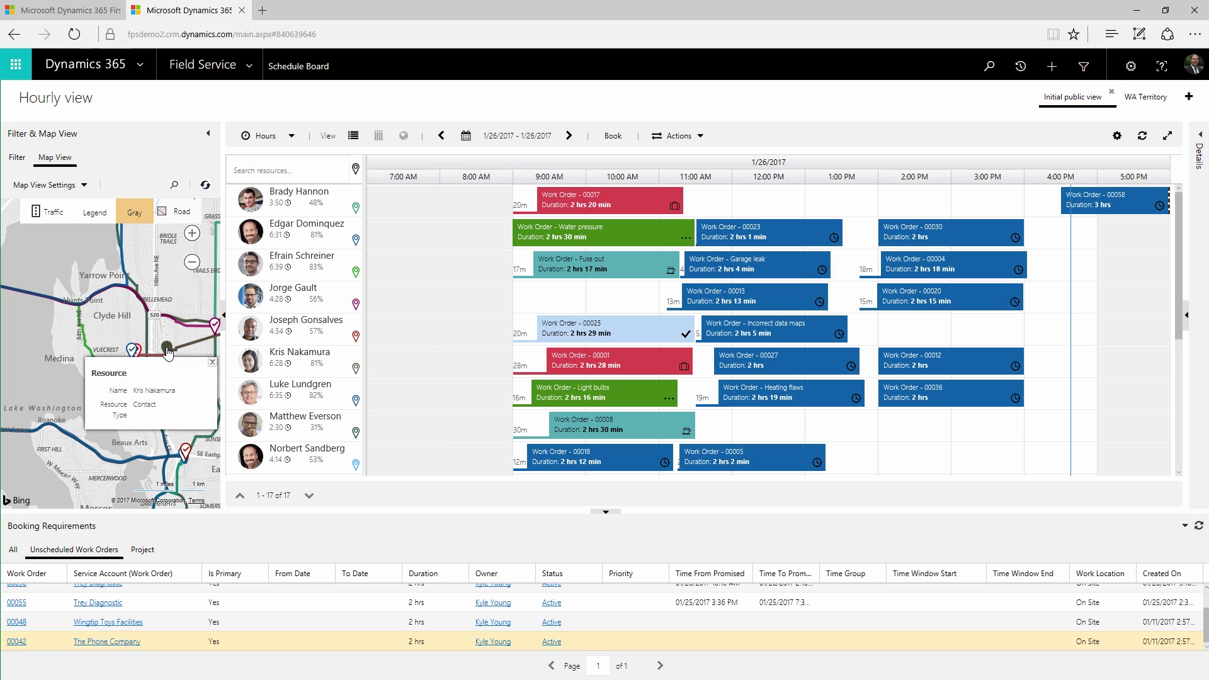
Step: Review the map booking details for work orders 00030 and 00025
click(134, 351)
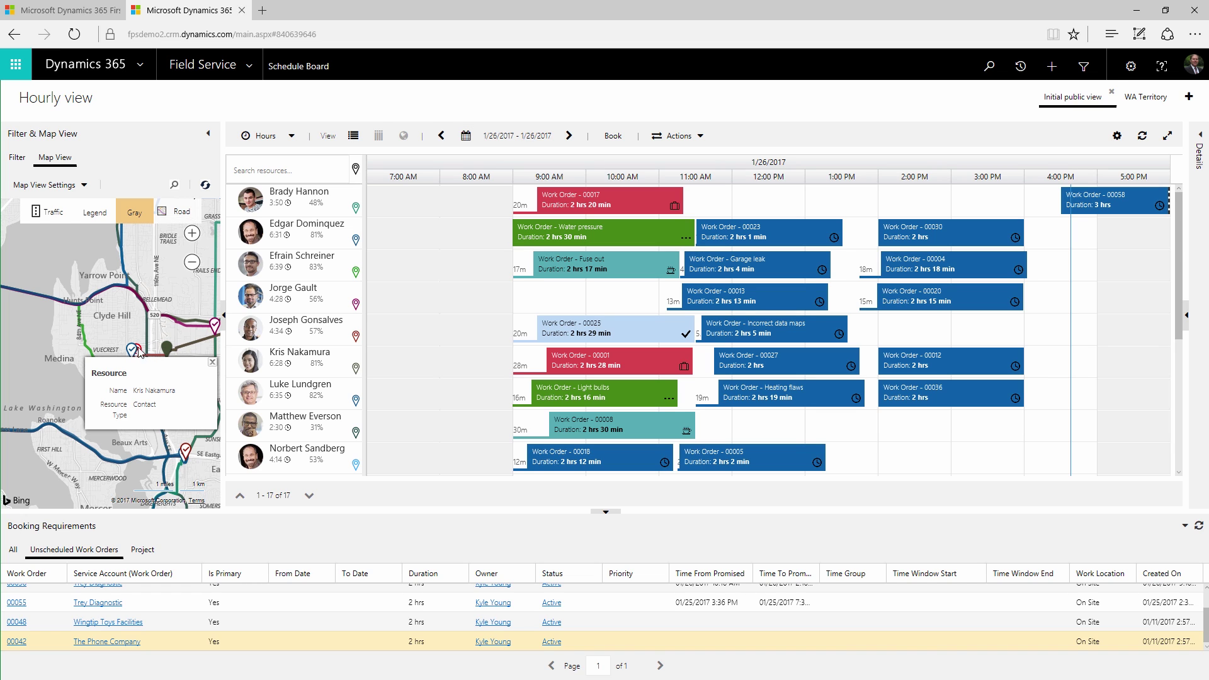
click(211, 366)
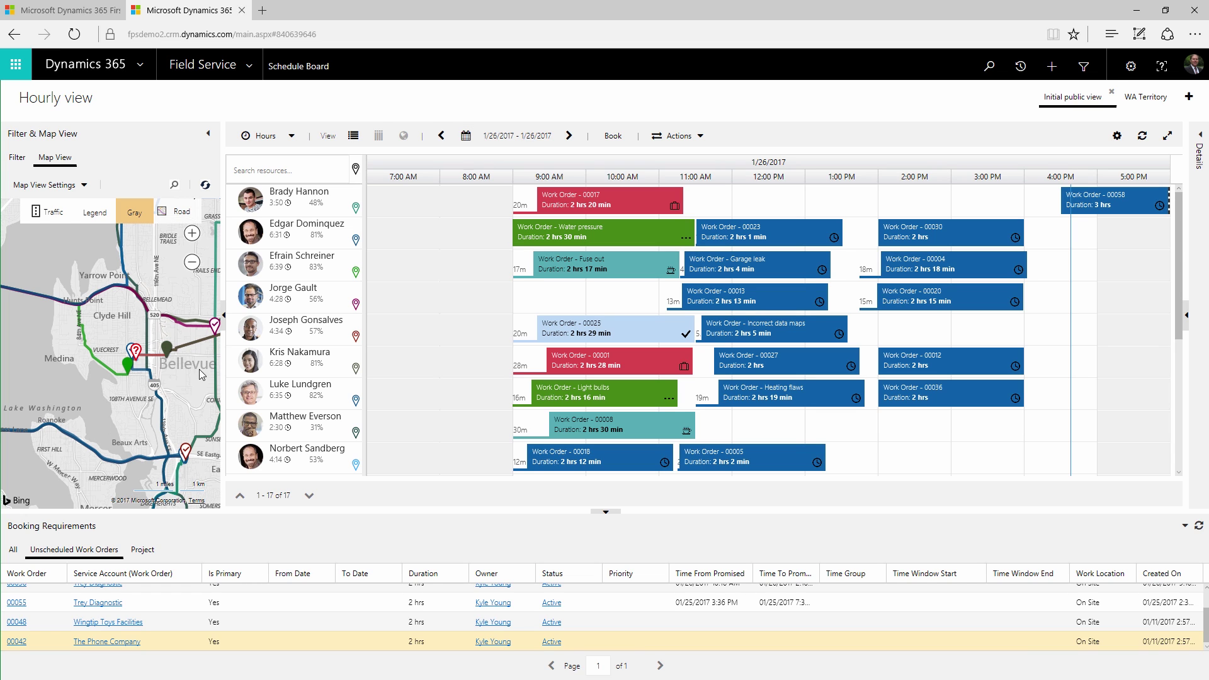
click(186, 451)
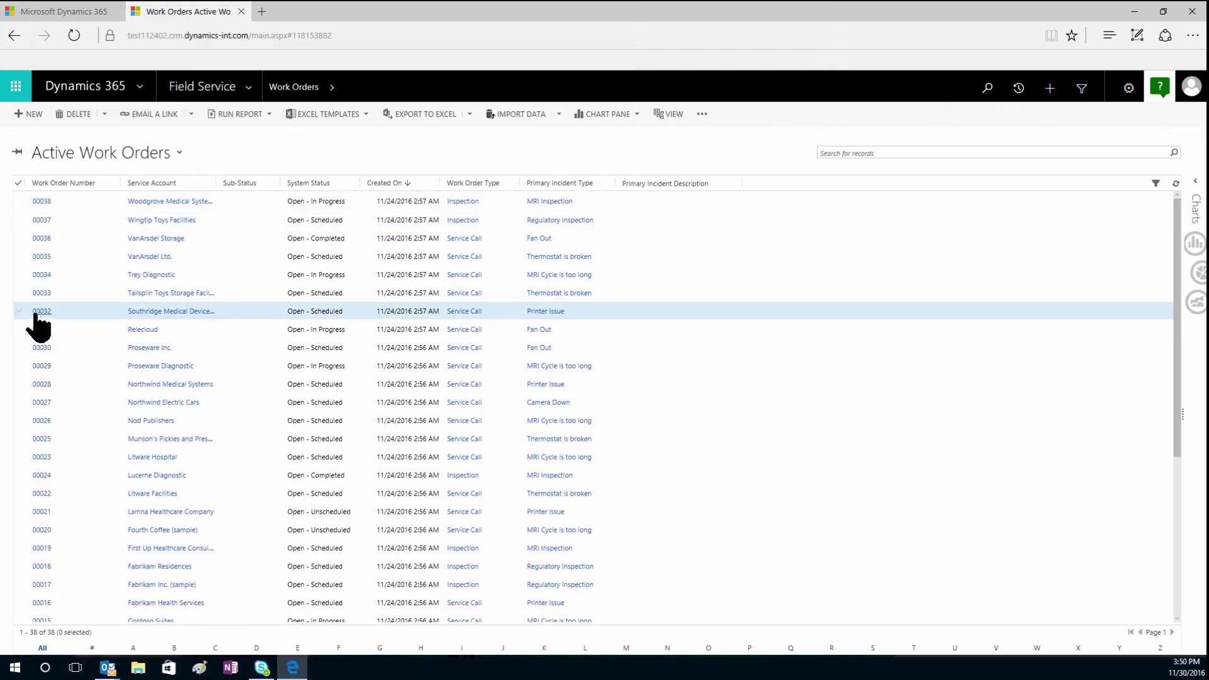
Step: List available resources for work order 00032 in a full-screen Schedule Assistant
click(19, 311)
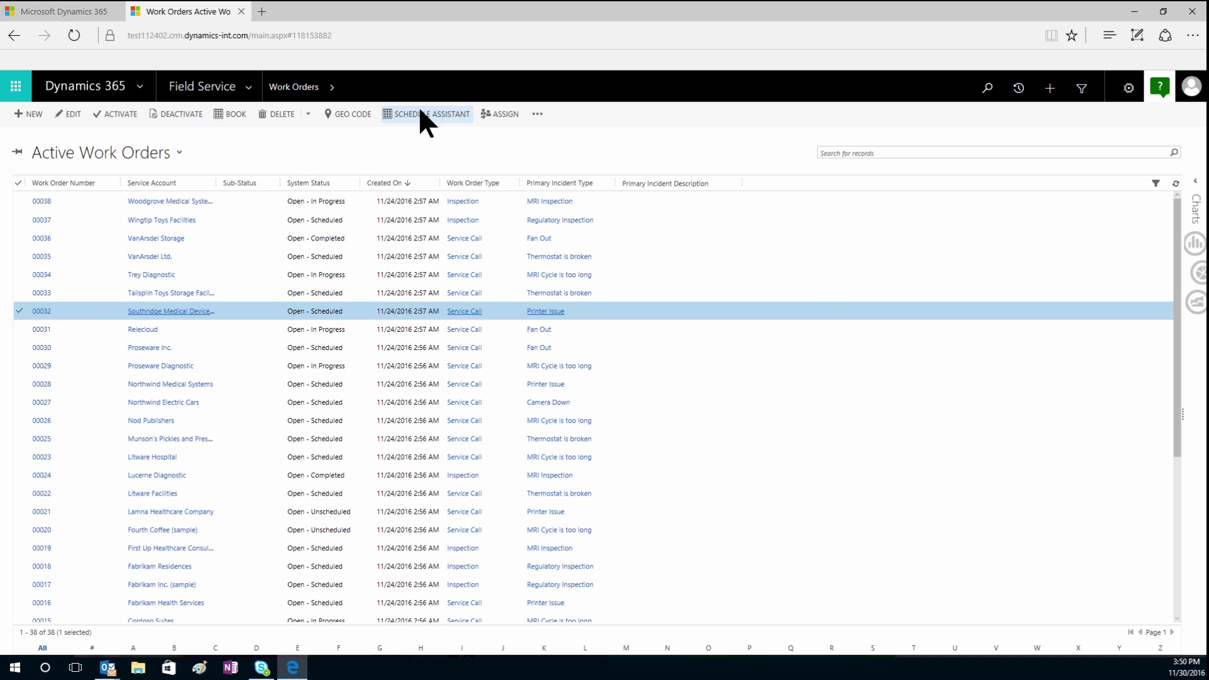
click(418, 115)
double_click(470, 93)
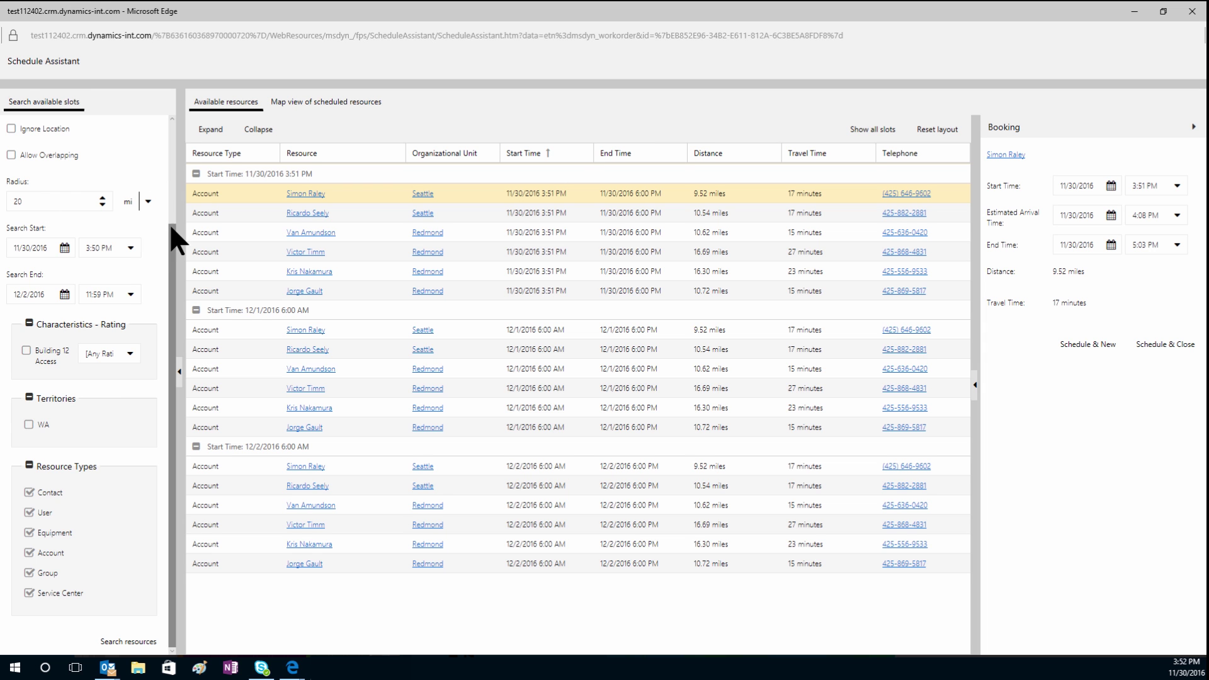
drag(171, 225, 170, 134)
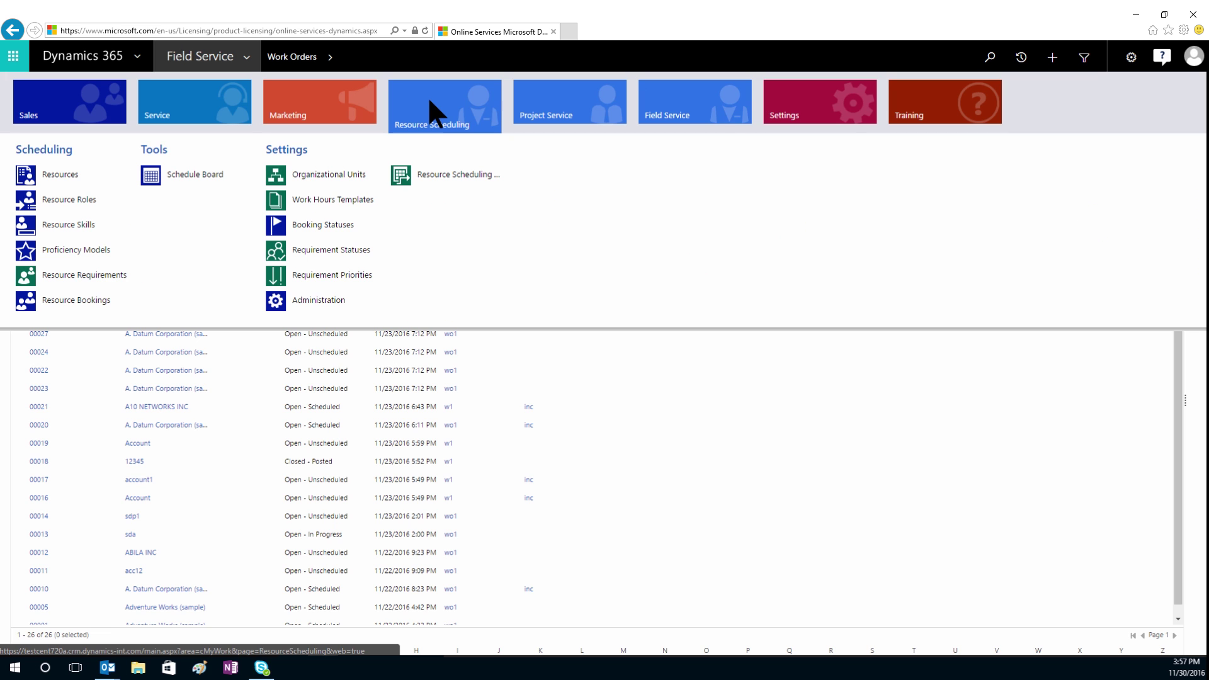
Step: Open the Support Weekend Schedule optimization record and review its timer and filters
click(438, 175)
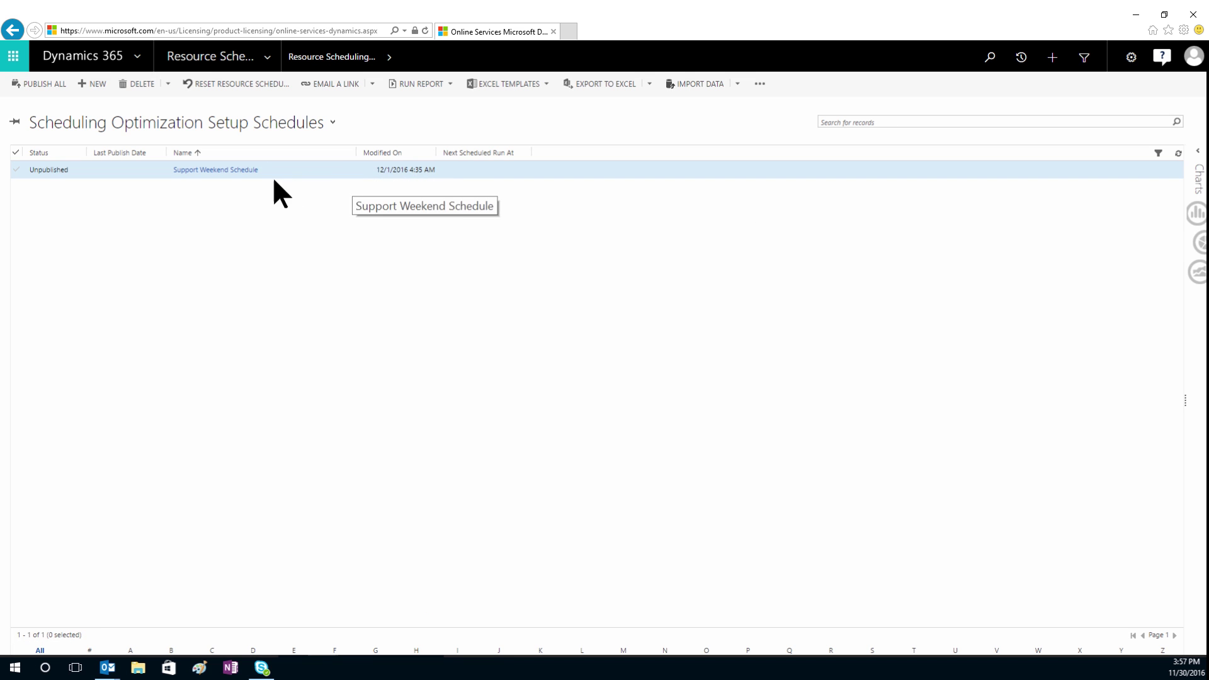
click(220, 170)
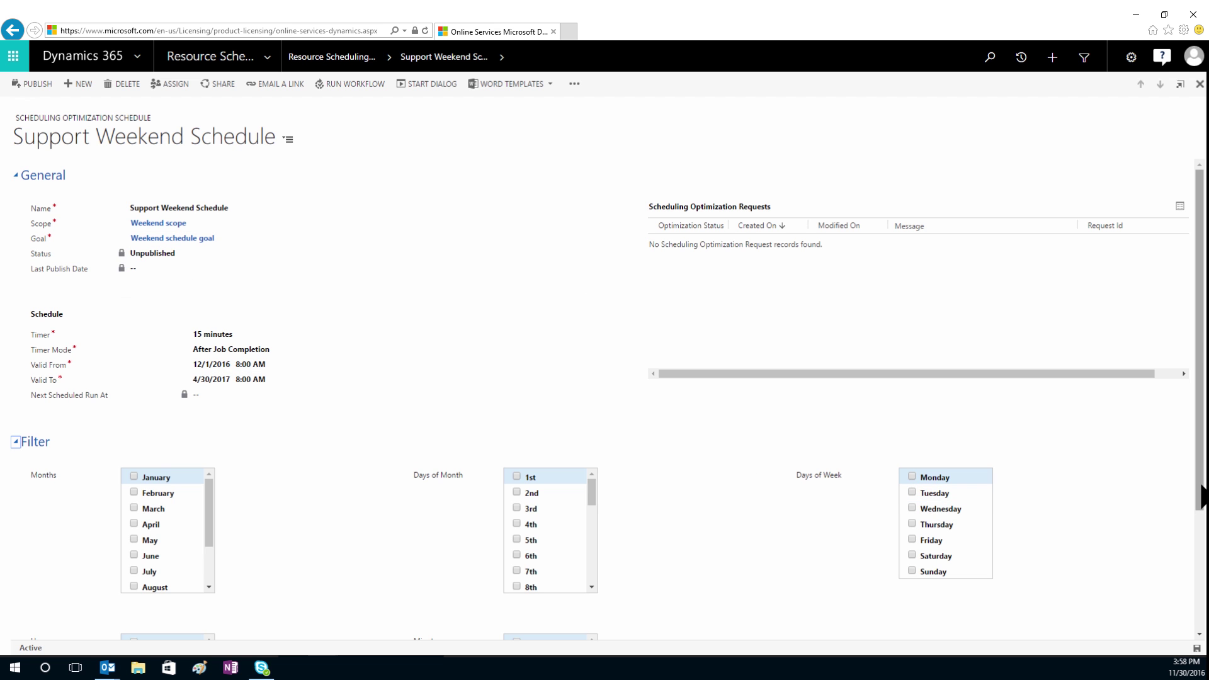
mouse_move(1203, 497)
mouse_down()
mouse_move(1203, 617)
mouse_move(1204, 483)
mouse_up()
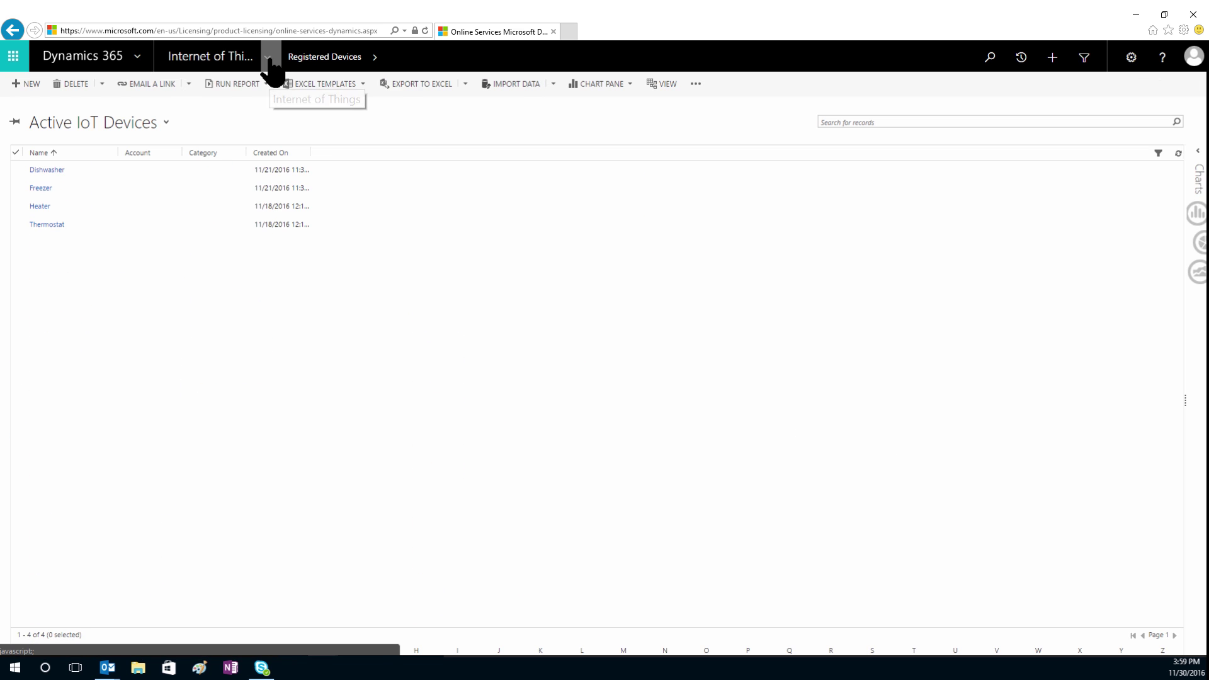
click(267, 56)
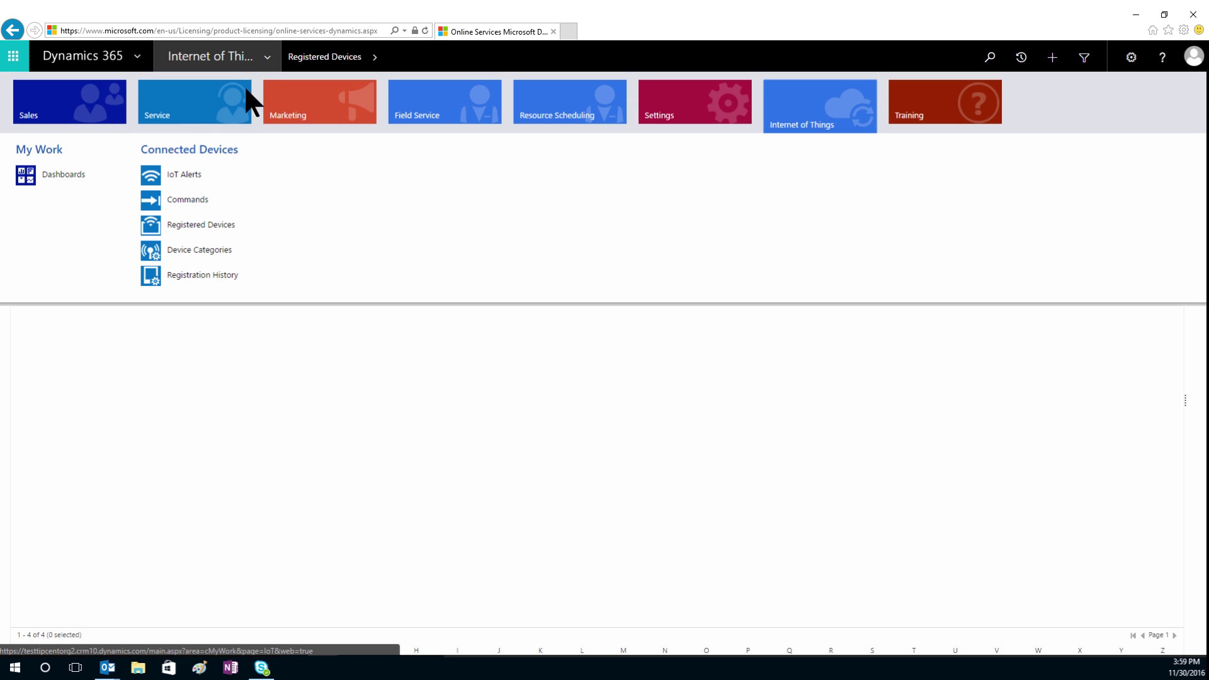
Step: Open the Wing device's IoT alert for temperature 120 exceeding threshold 70
click(192, 170)
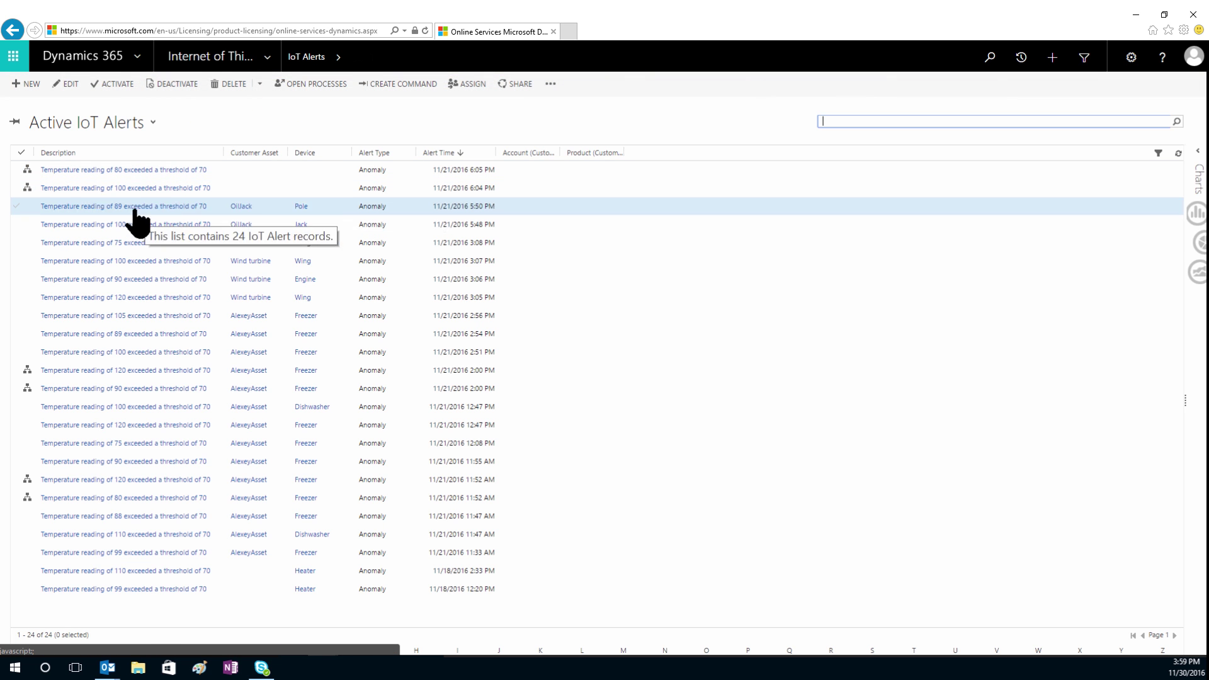
click(75, 297)
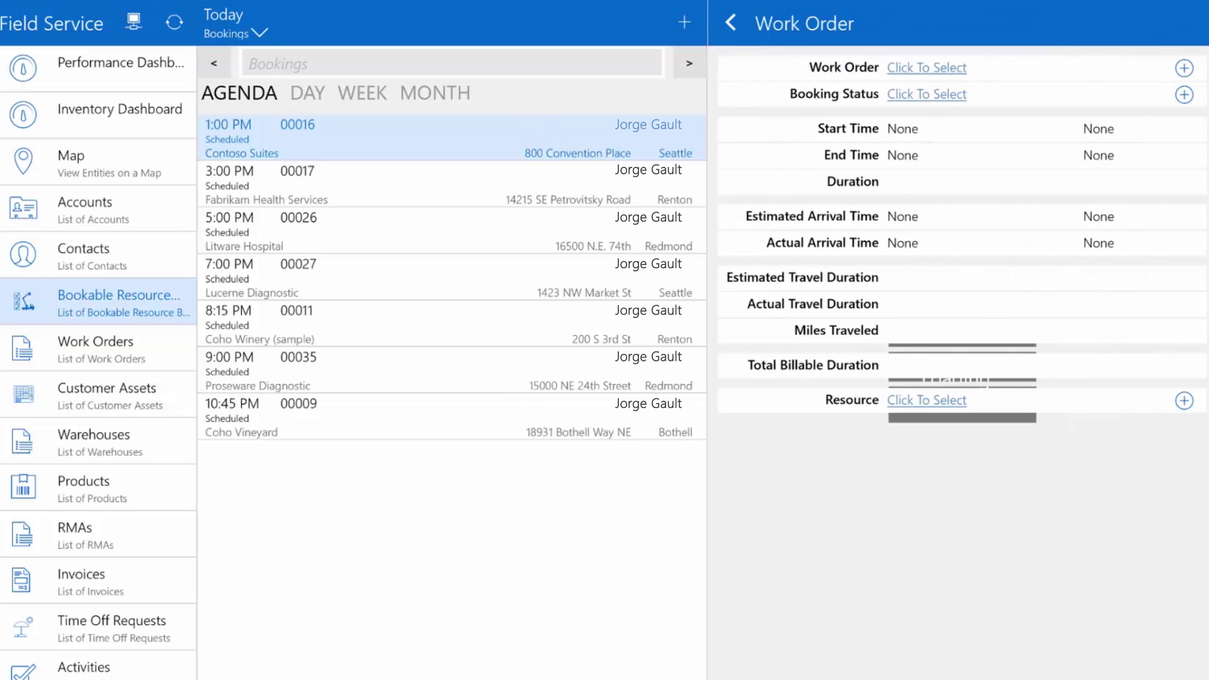
Step: Change booking 00016 at Contoso Suites to Traveling and save it
click(1049, 97)
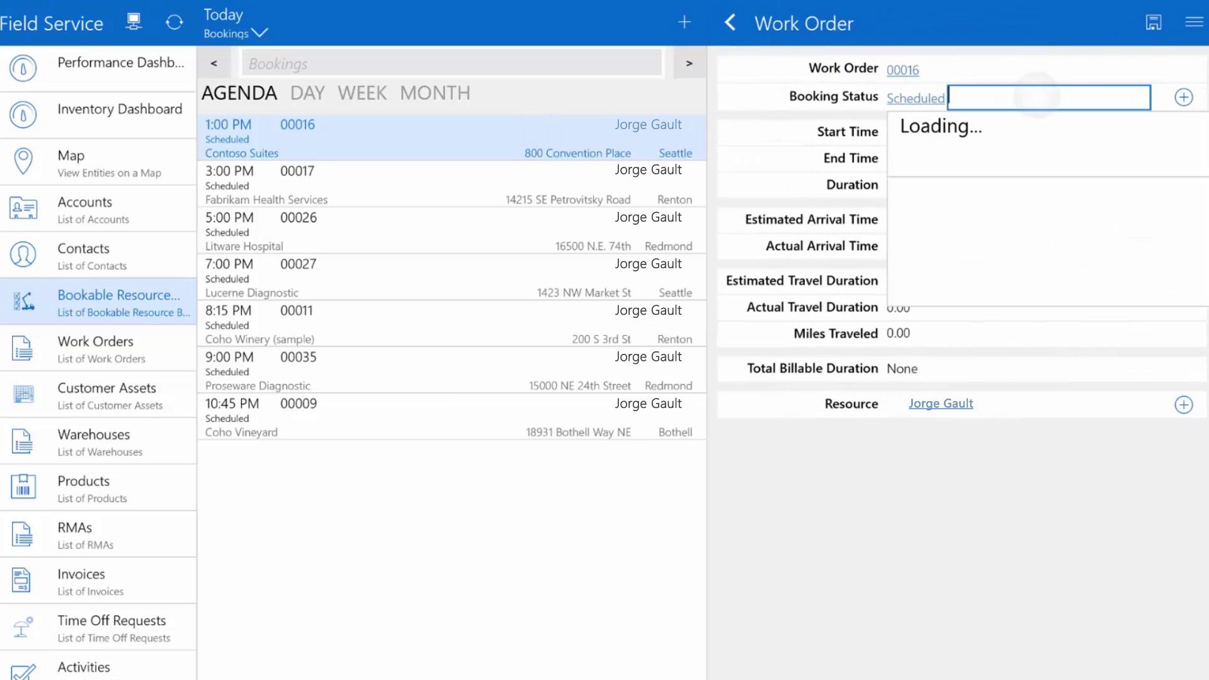
click(922, 288)
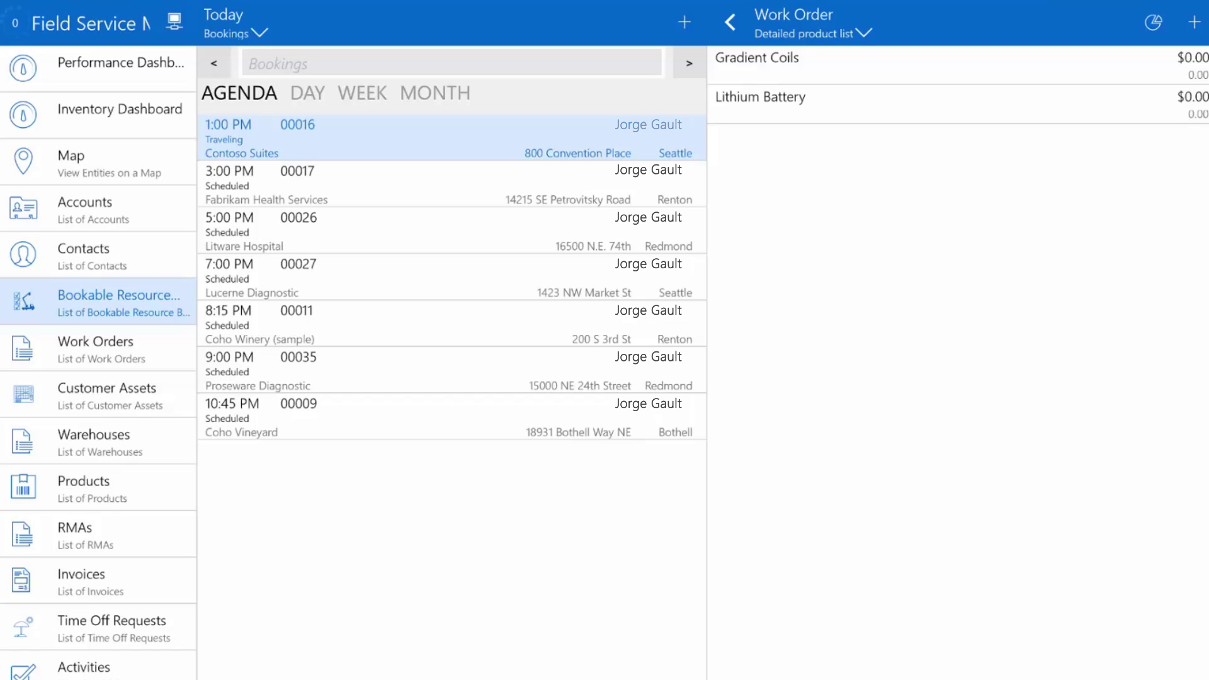
key(ctrl+s)
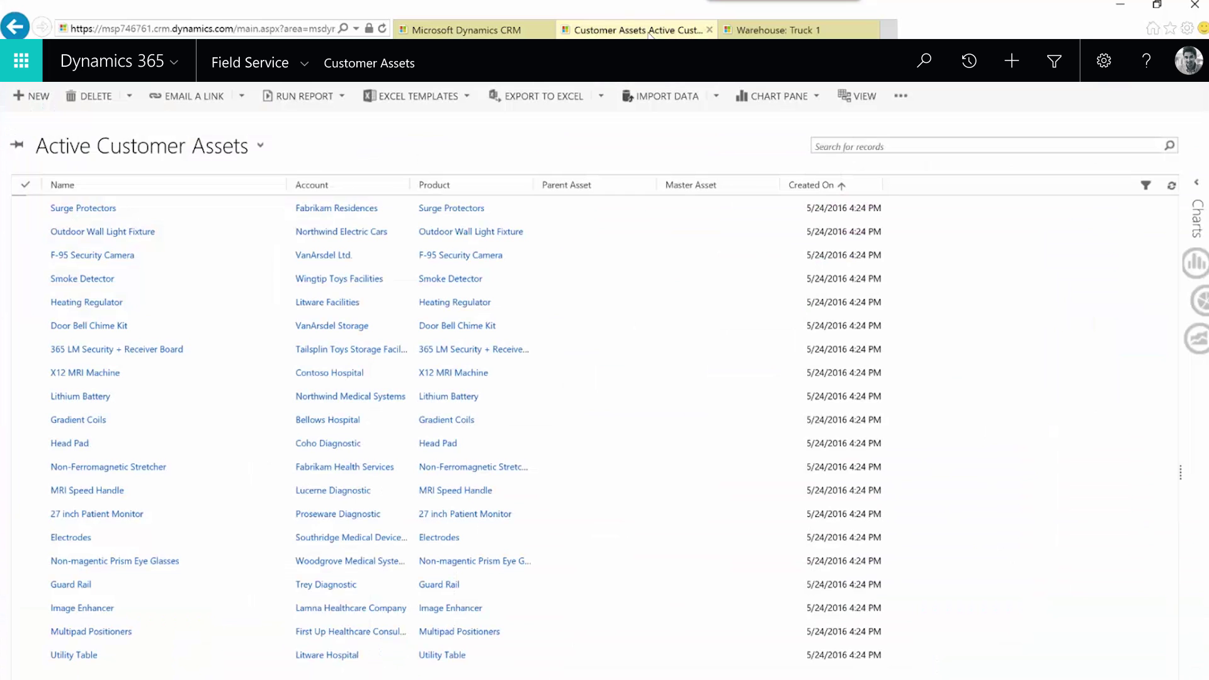
Step: Open the F-95 Security Camera asset record, then view Truck 1 warehouse inventory
click(237, 260)
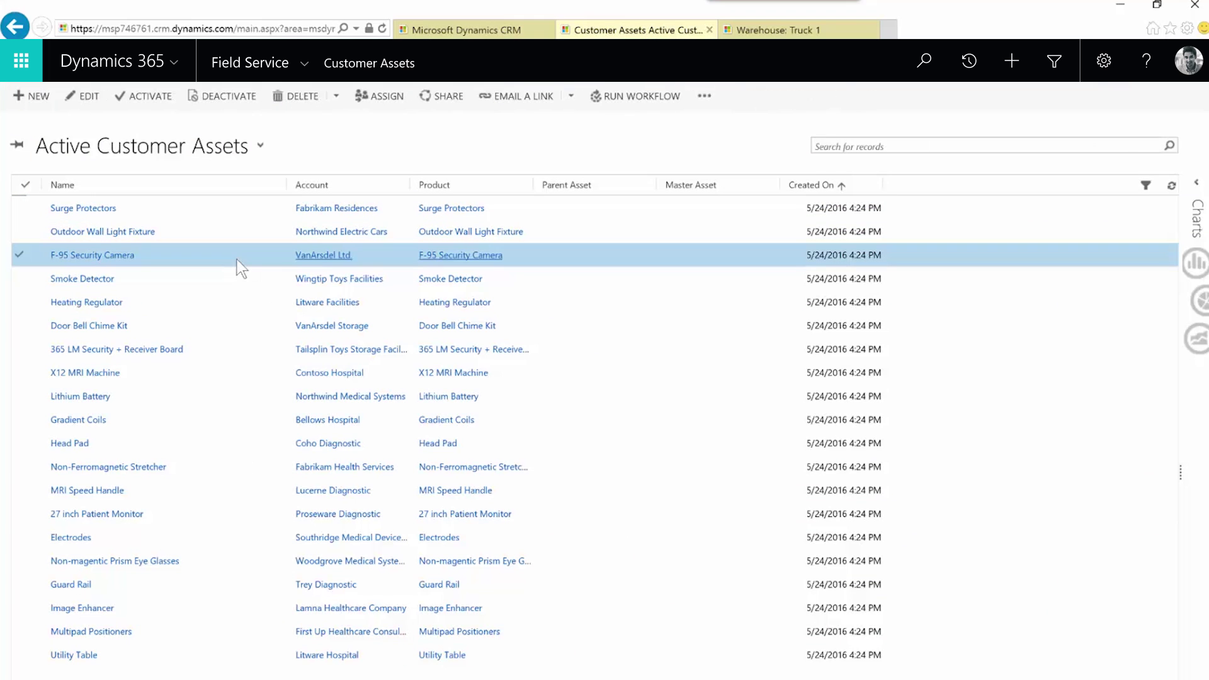
double_click(237, 260)
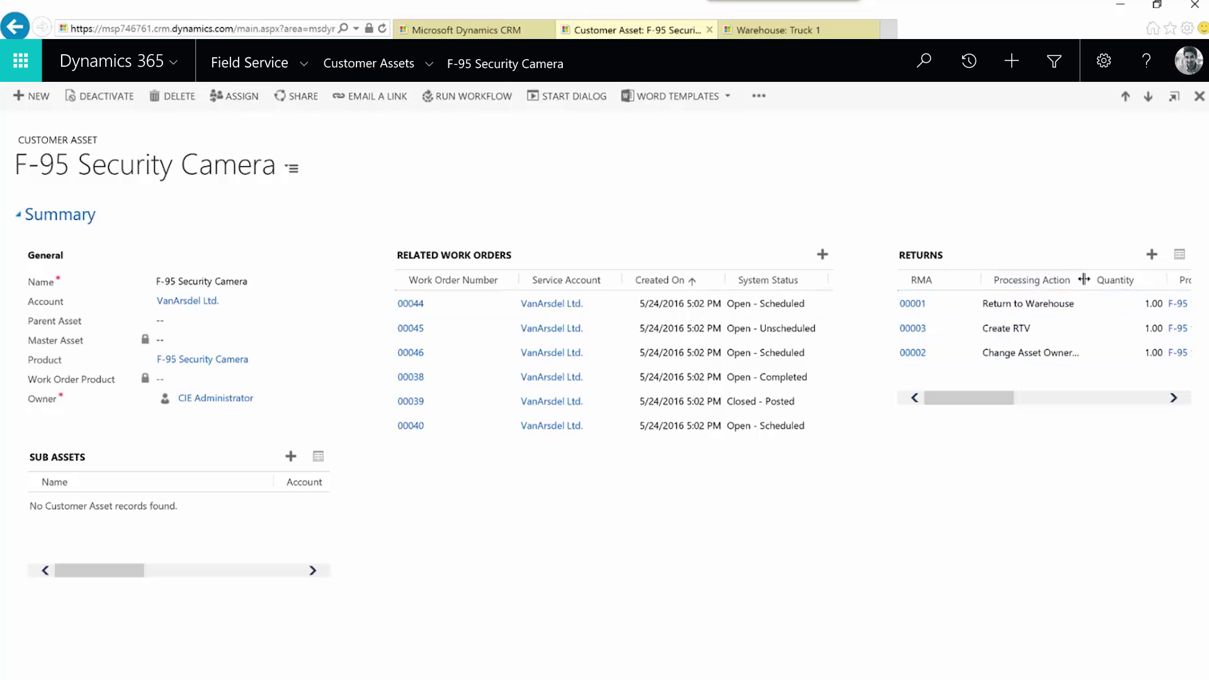
click(770, 30)
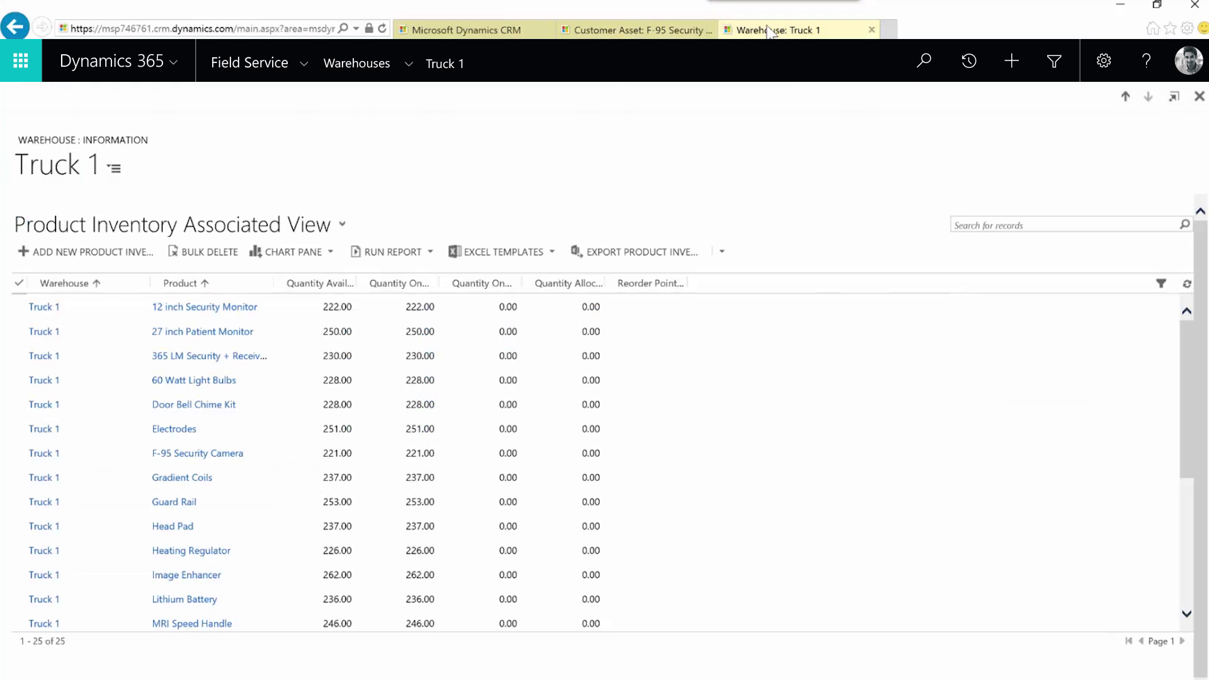